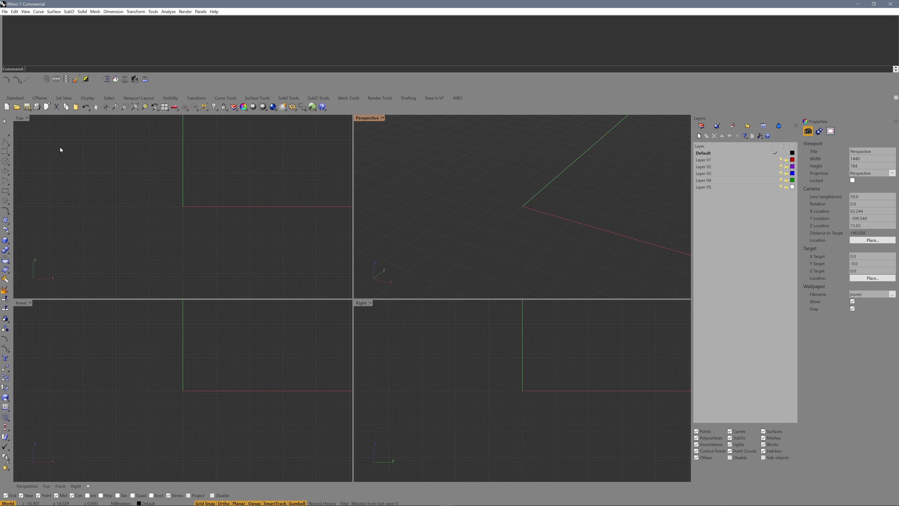
# Step: Install the sphereneRHINO package with PackageManager by searching 'spherenerhino'
pyautogui.write('PackageManager')
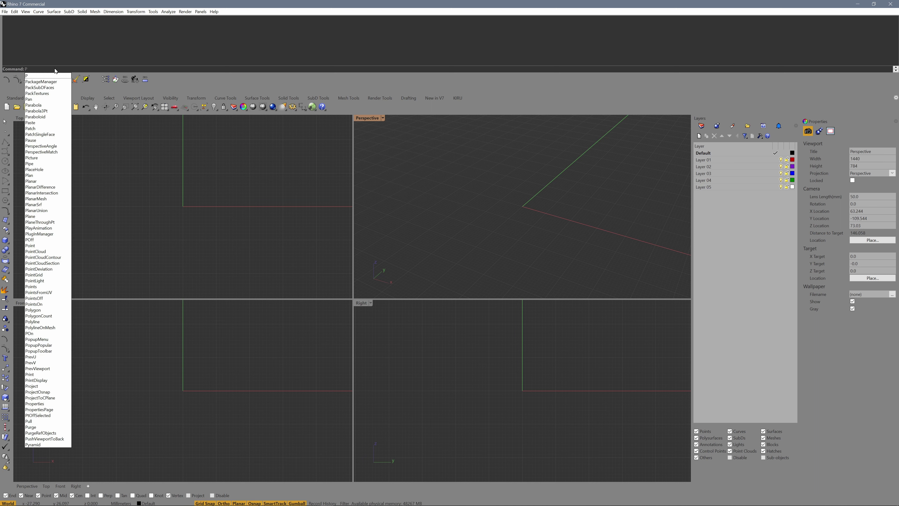
pyautogui.press('Return')
pyautogui.write('sp')
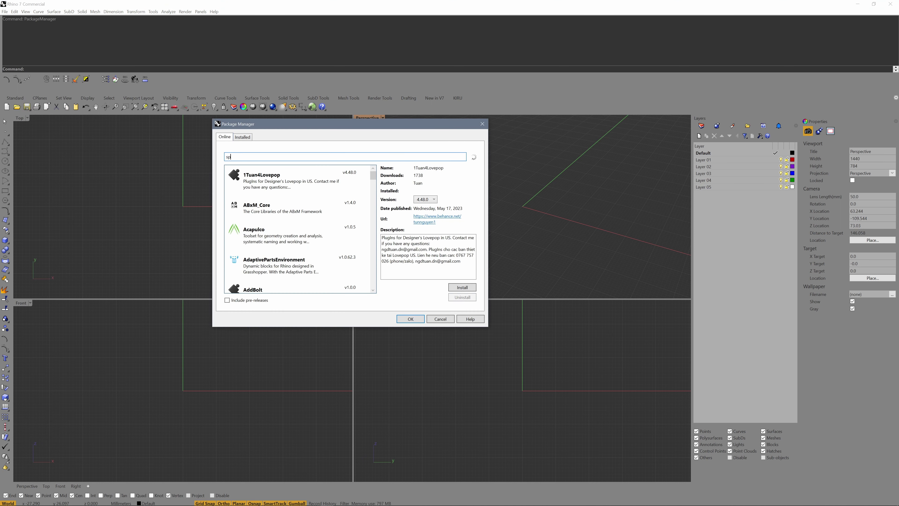
pyautogui.write('herenerhino')
pyautogui.click(280, 181)
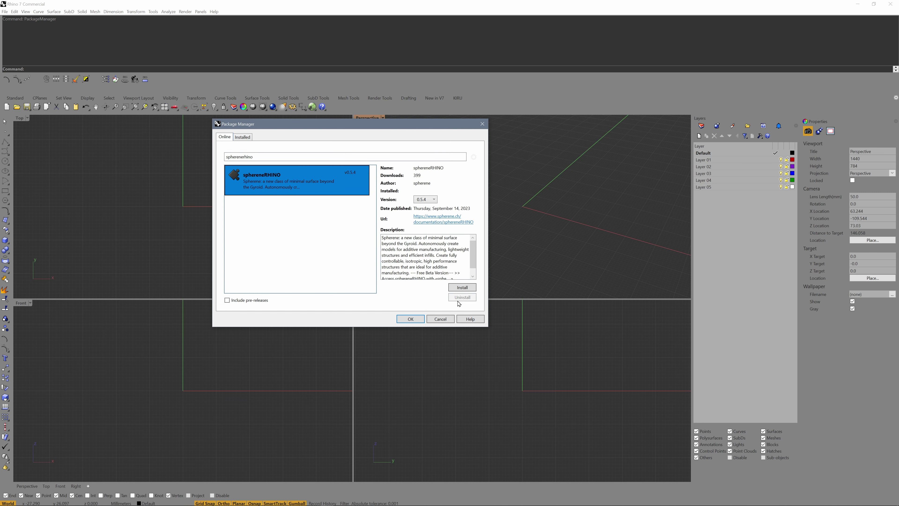
pyautogui.click(466, 291)
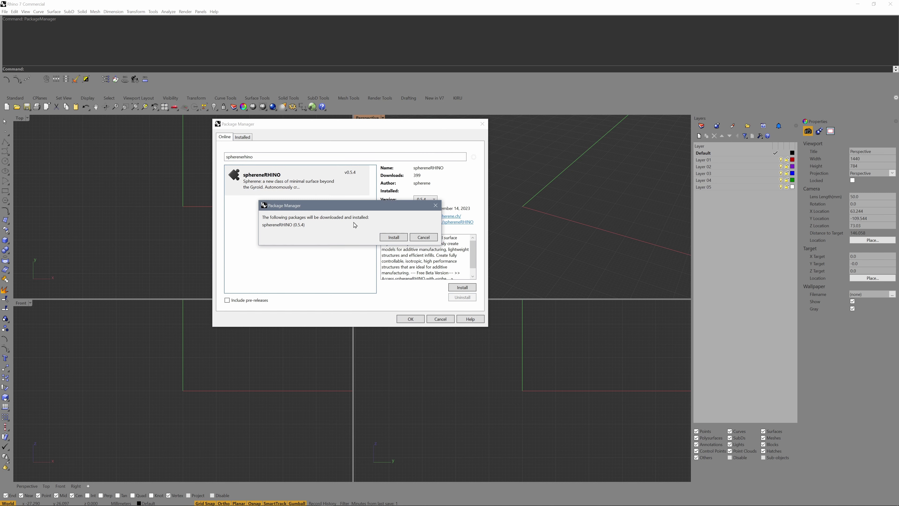
pyautogui.click(397, 241)
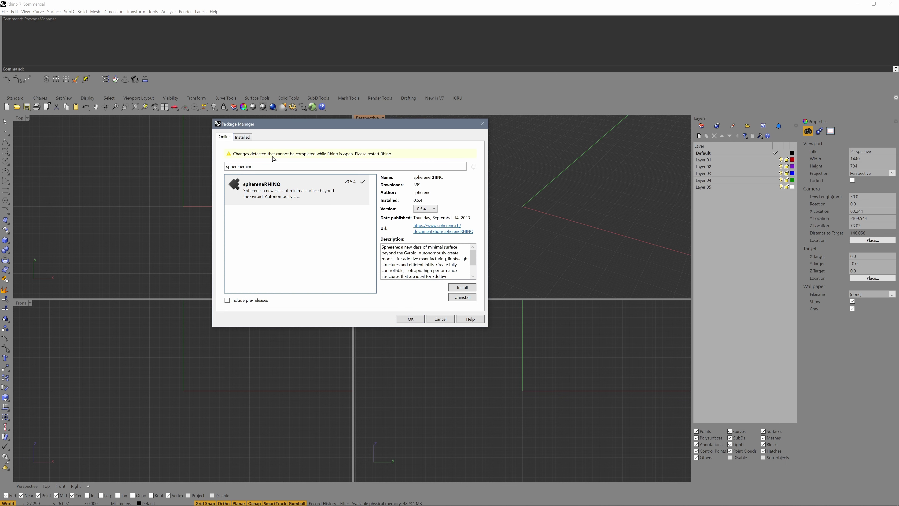
# Step: Turn on the sphereneRHINO toolbar from the default toolbar file and dock it as a tab
pyautogui.click(410, 319)
pyautogui.click(269, 209)
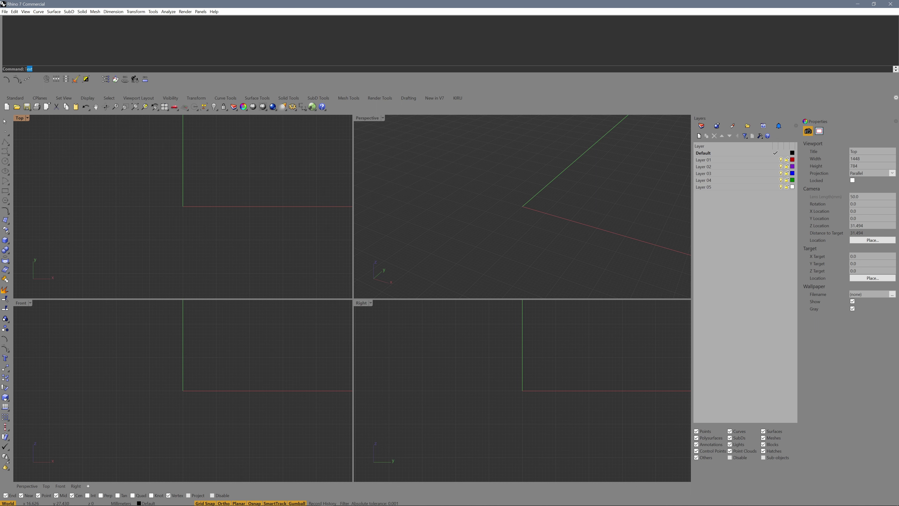
pyautogui.write('oolbar')
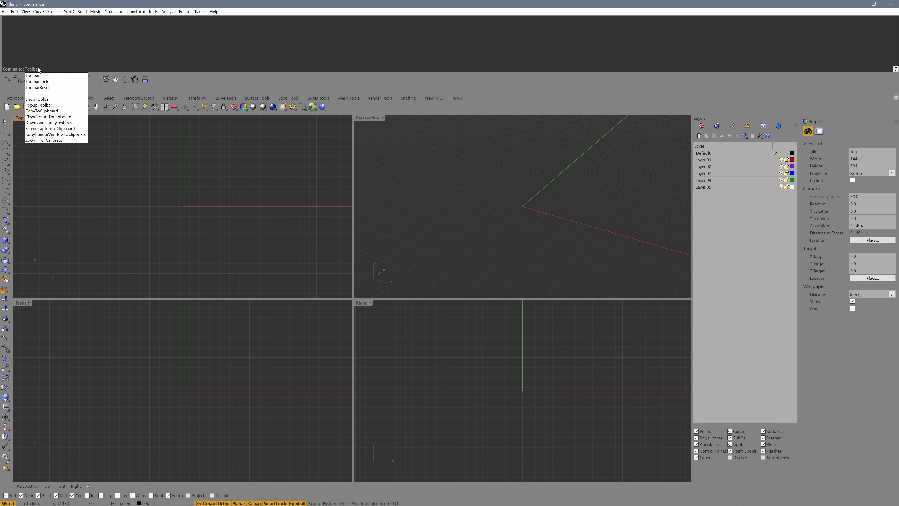
pyautogui.press('Return')
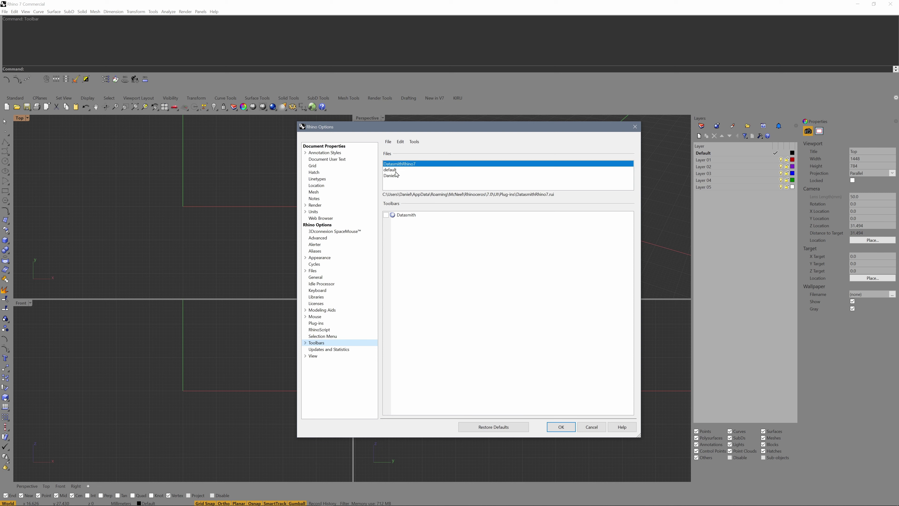
pyautogui.click(395, 171)
pyautogui.scroll(-20, 436, 294)
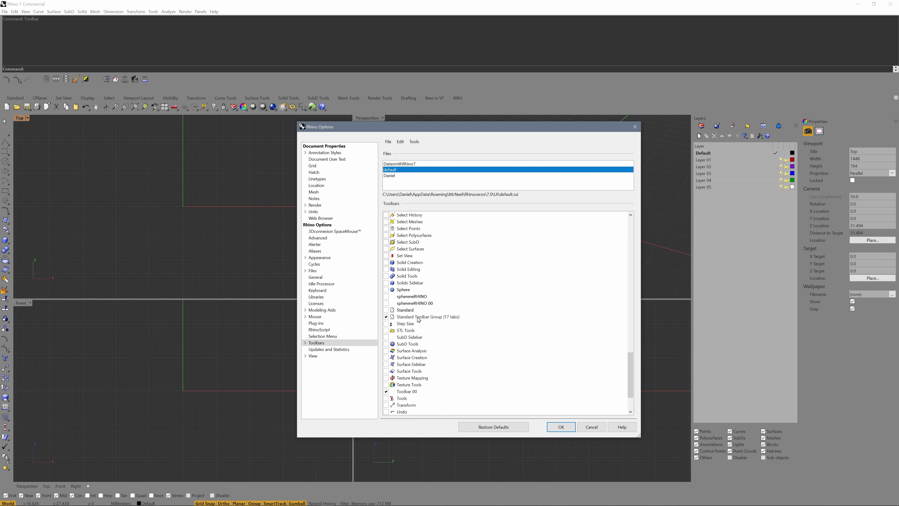
pyautogui.click(386, 297)
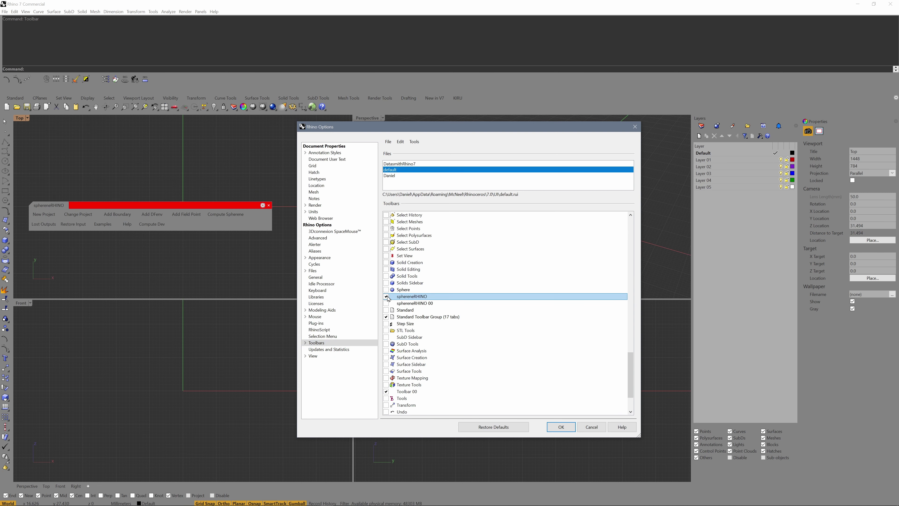
pyautogui.click(561, 427)
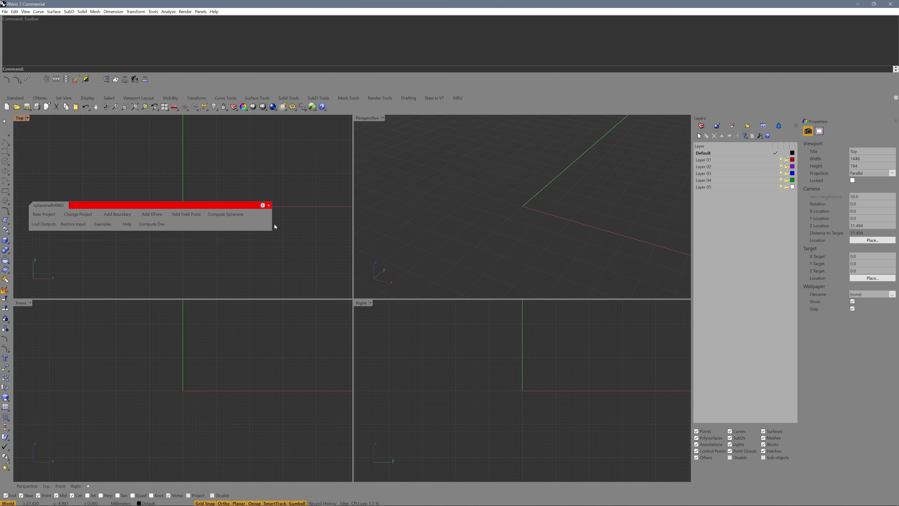
pyautogui.moveTo(273, 227); pyautogui.dragTo(391, 223)
pyautogui.moveTo(55, 207); pyautogui.dragTo(493, 99)
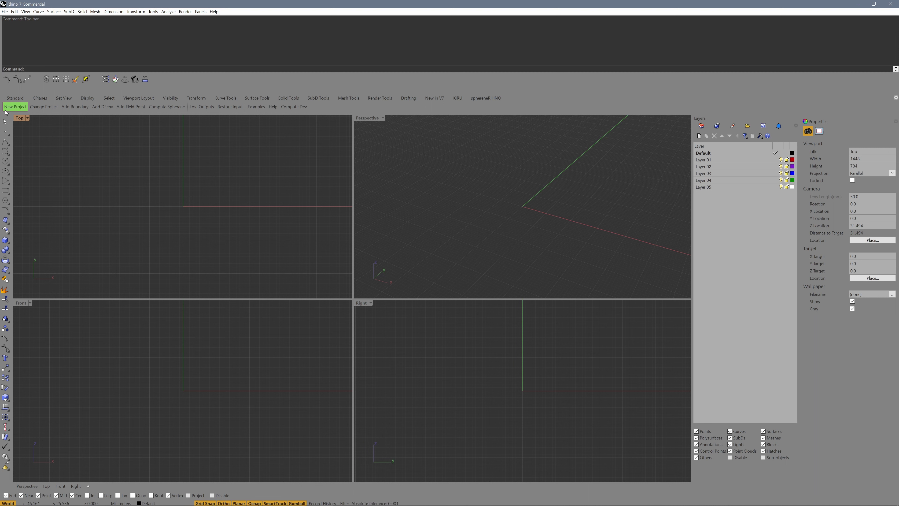
# Step: Create a MeshSphere of radius 25 centred at the origin in the Perspective view
pyautogui.click(490, 227)
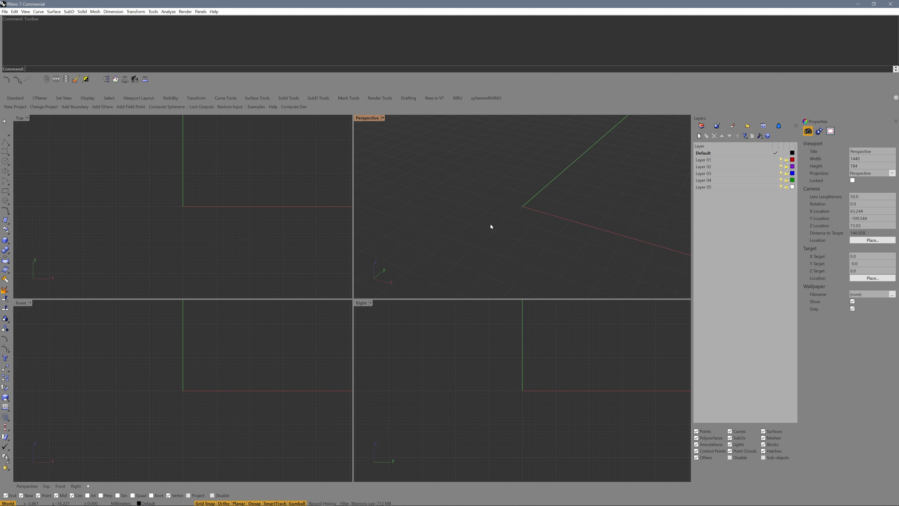
pyautogui.write('Mesh')
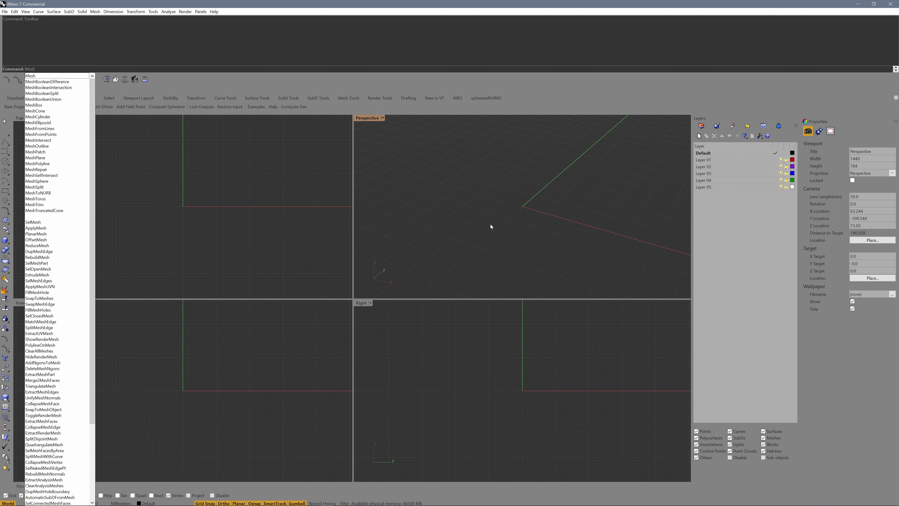
pyautogui.write('Sphere')
pyautogui.press('Return')
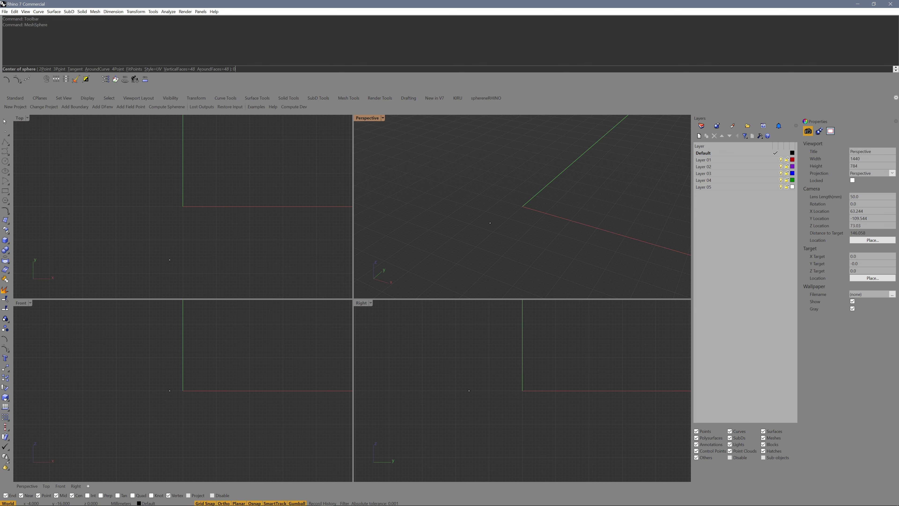
pyautogui.press('Return')
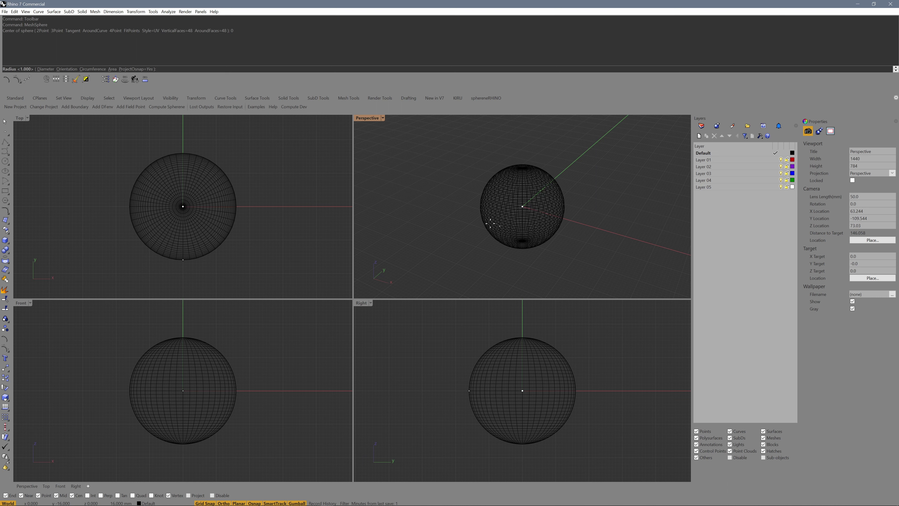
pyautogui.write('25')
pyautogui.press('Return')
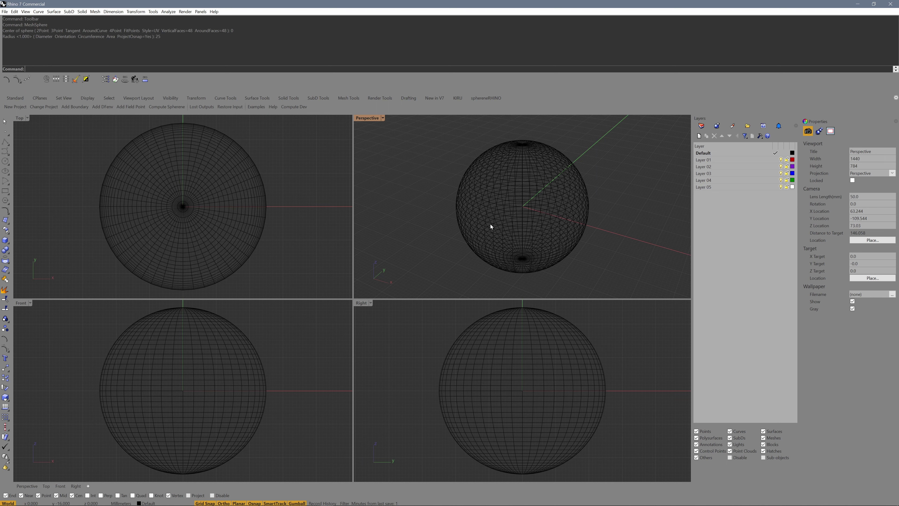
pyautogui.click(490, 222)
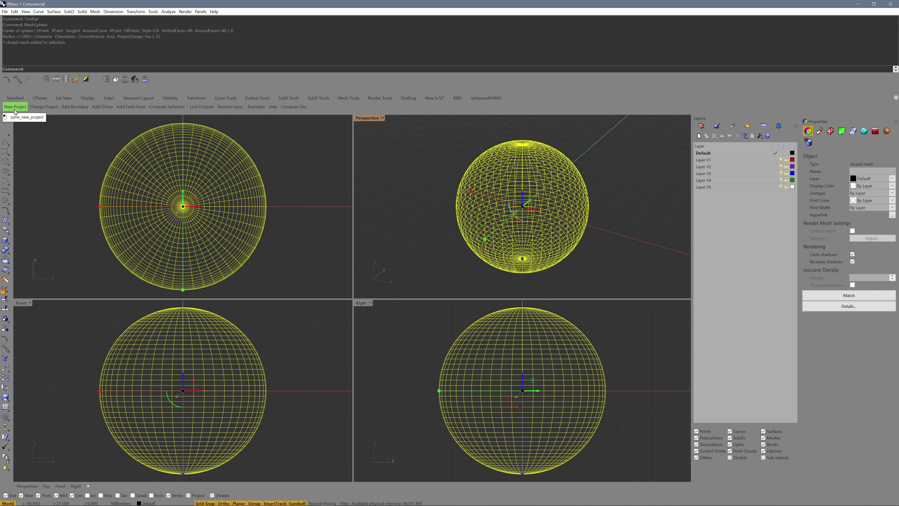
pyautogui.click(156, 164)
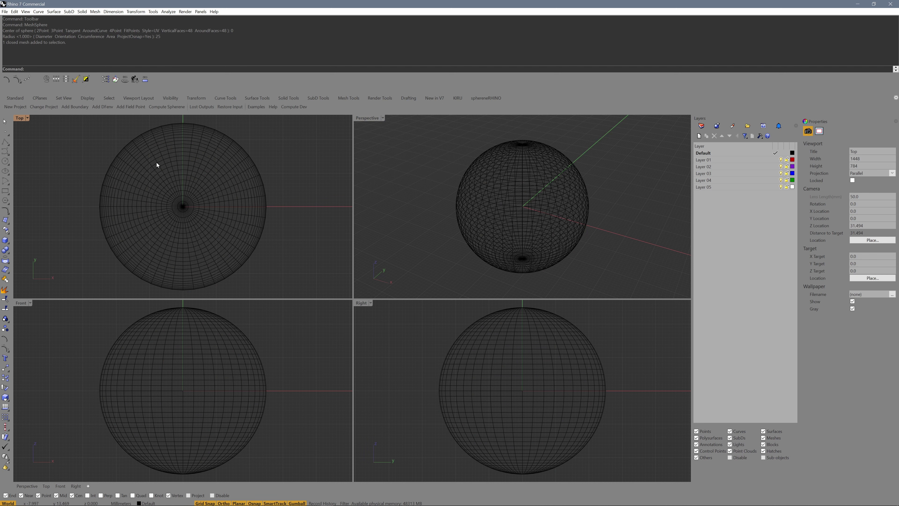
# Step: Start a new spherene project named 'sphere' with the sphe_new_project command
pyautogui.write('sphe_new_project')
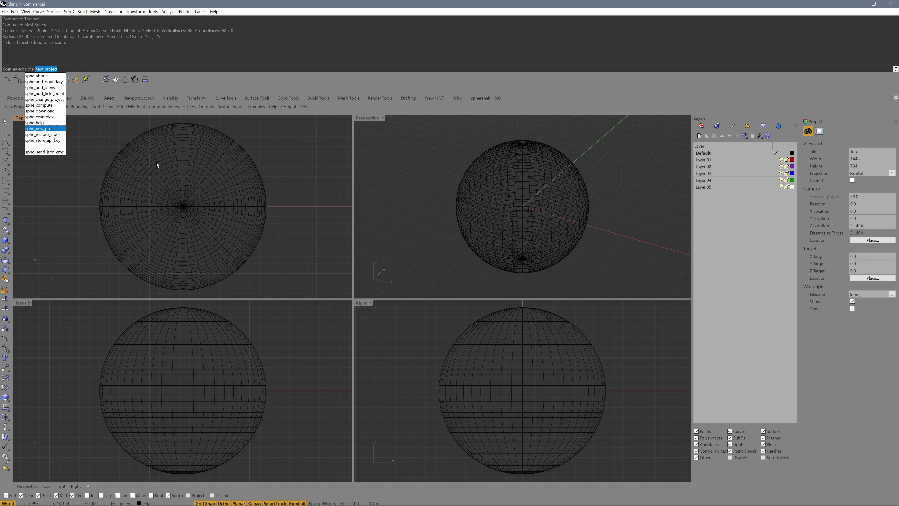
pyautogui.press('Return')
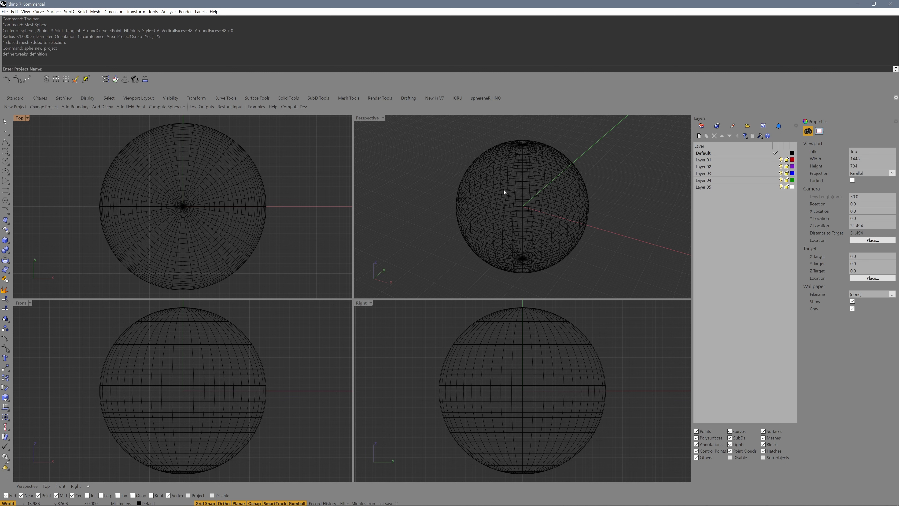
pyautogui.write('sphere')
pyautogui.press('Return')
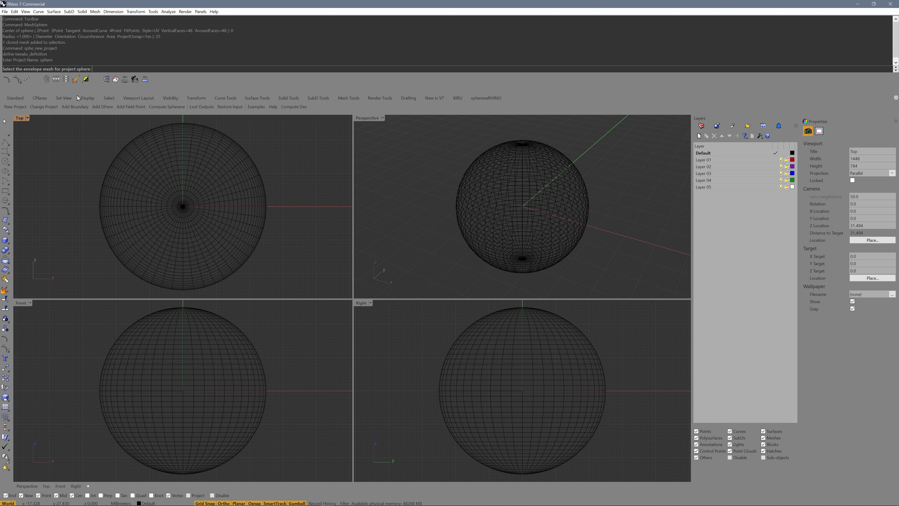
# Step: Pick the sphere as the envelope mesh and delete the unused Layer 01–05
pyautogui.click(508, 170)
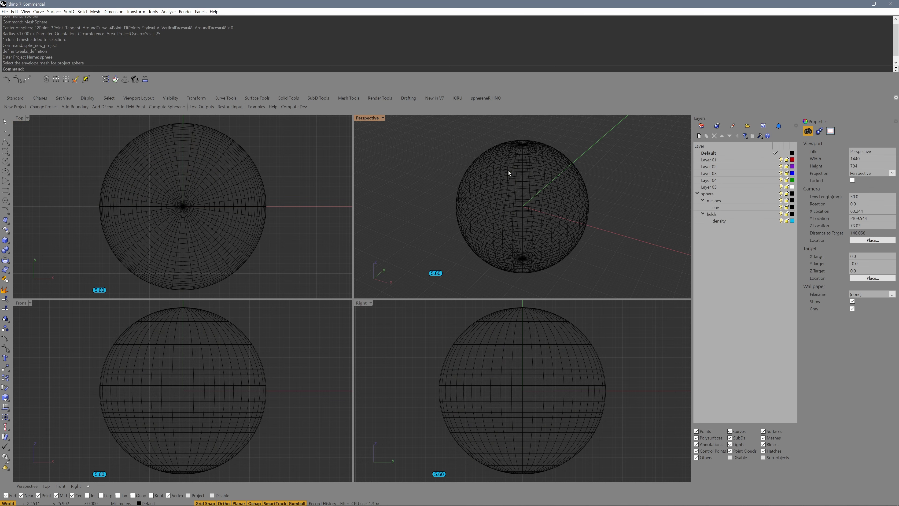
pyautogui.click(709, 159)
pyautogui.keyDown('shift'); pyautogui.click(709, 187); pyautogui.keyUp('shift')
pyautogui.press('Delete')
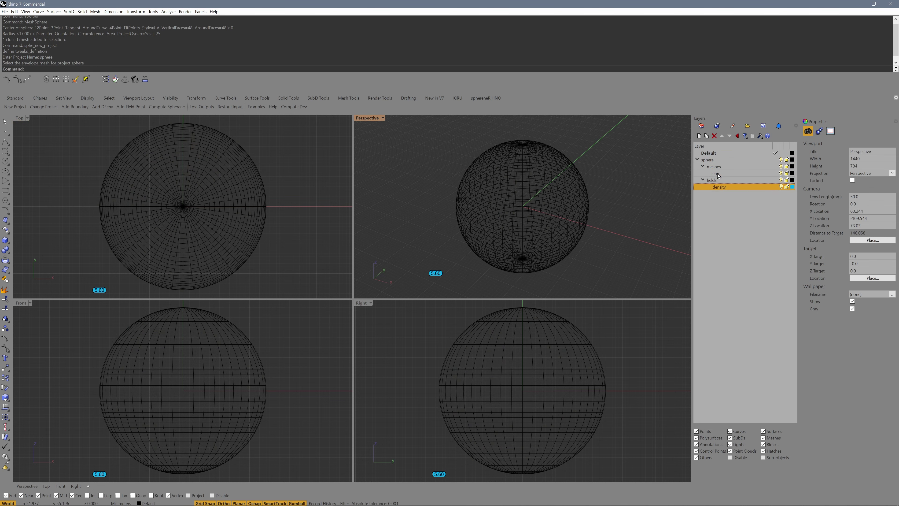
# Step: Select the sphere, meshes and env layers in the Layers panel
pyautogui.click(712, 161)
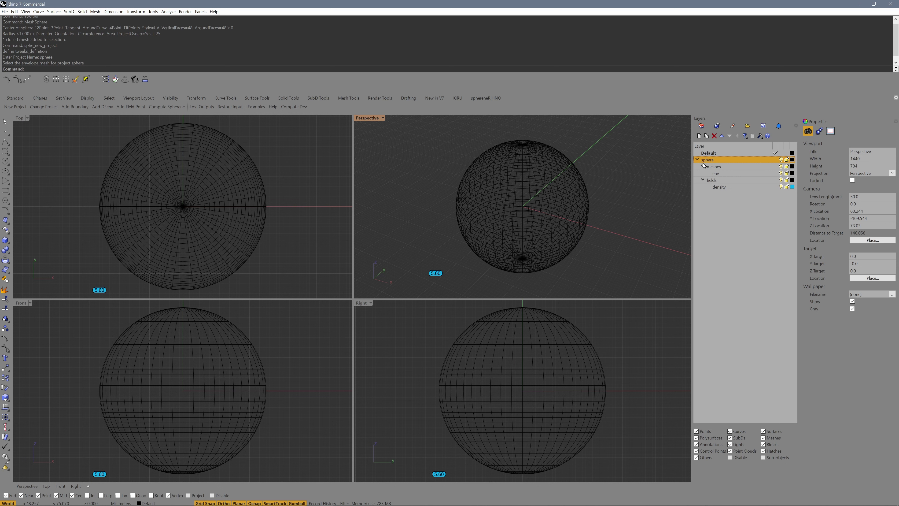
pyautogui.click(719, 168)
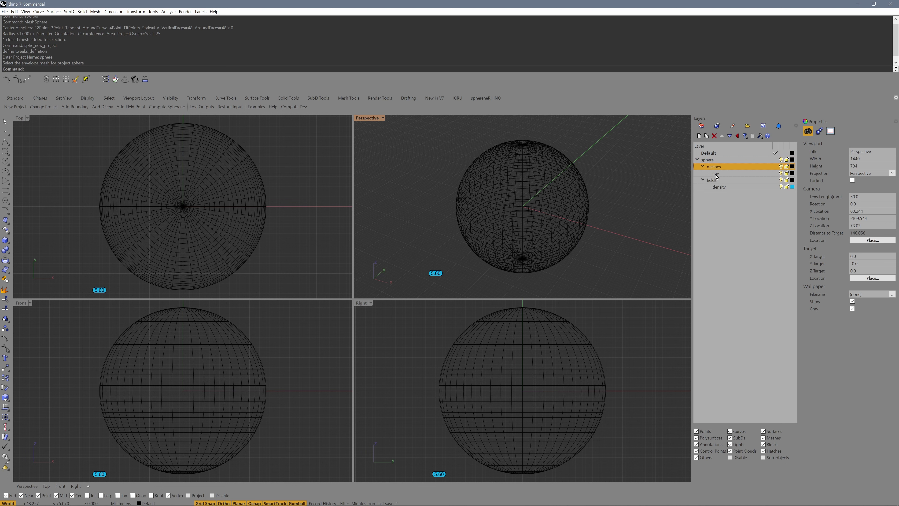
pyautogui.click(715, 175)
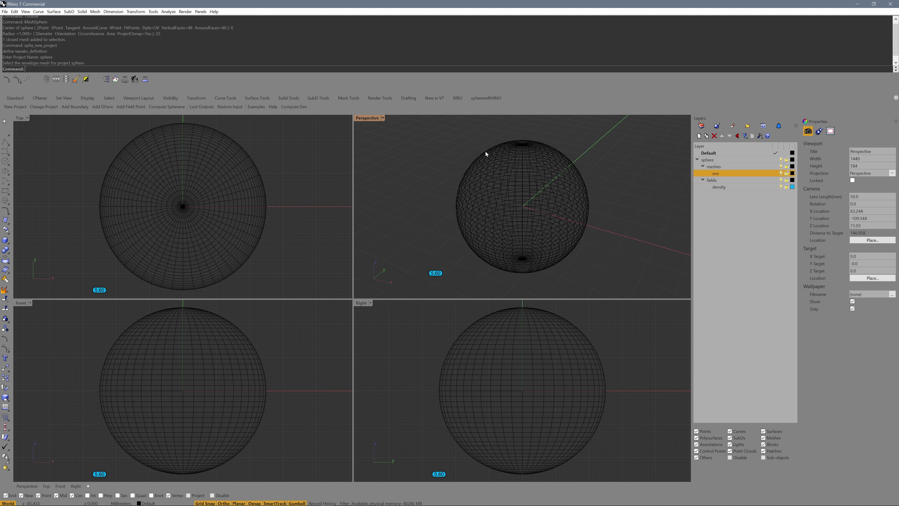
# Step: Select the sphere mesh and run Compute Spherene from the sphereneRHINO toolbar
pyautogui.click(541, 199)
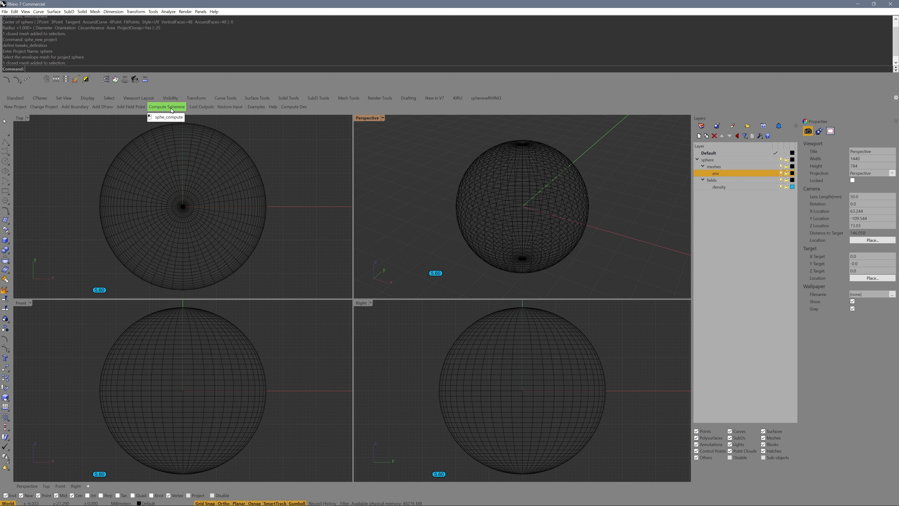
pyautogui.click(172, 110)
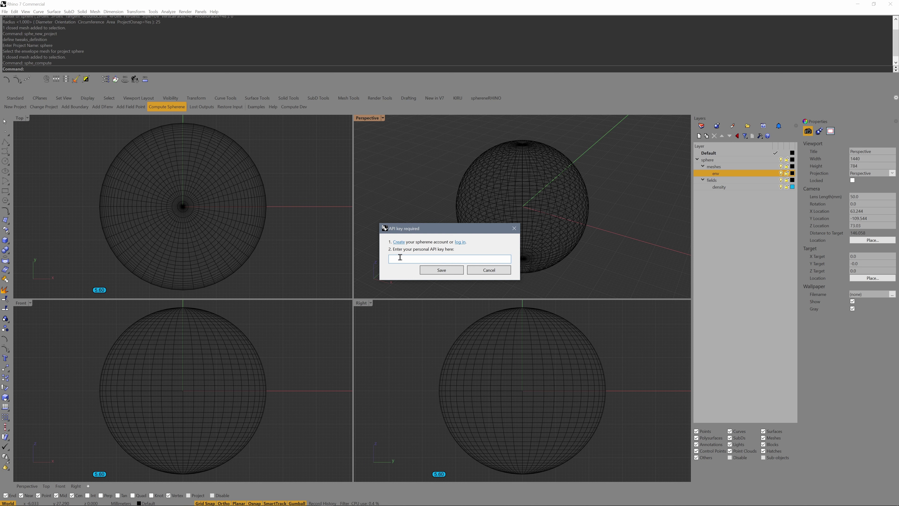
# Step: Open the spherene account form and fill in the e-mail, password, first and last name
pyautogui.click(399, 242)
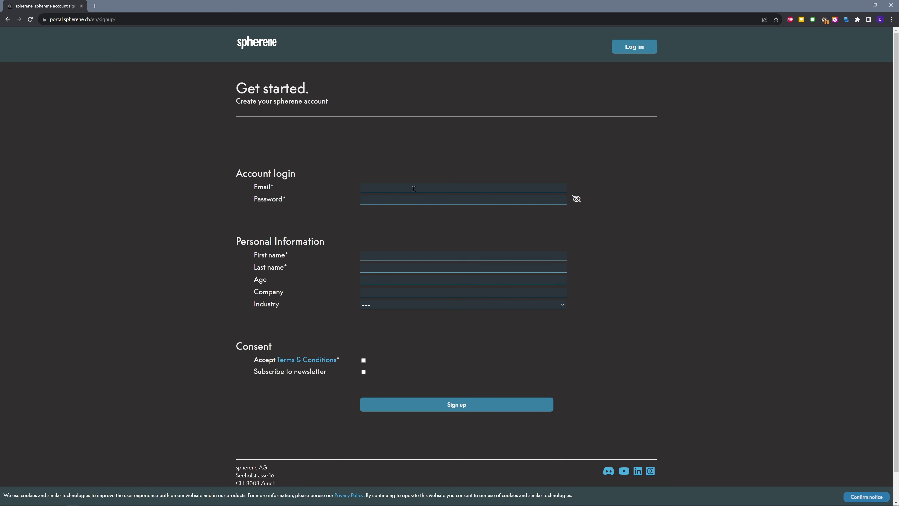
pyautogui.click(413, 189)
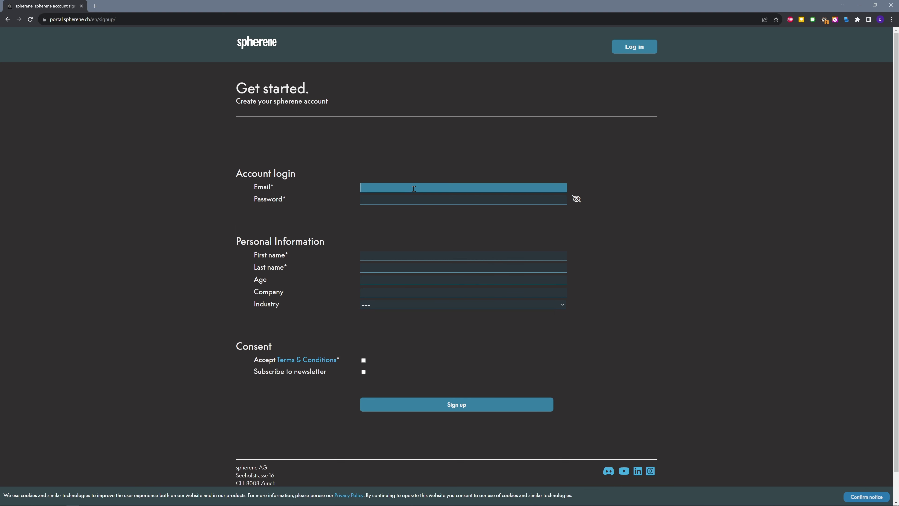
pyautogui.click(430, 198)
pyautogui.hotkey('ctrl', 'v')
pyautogui.click(408, 256)
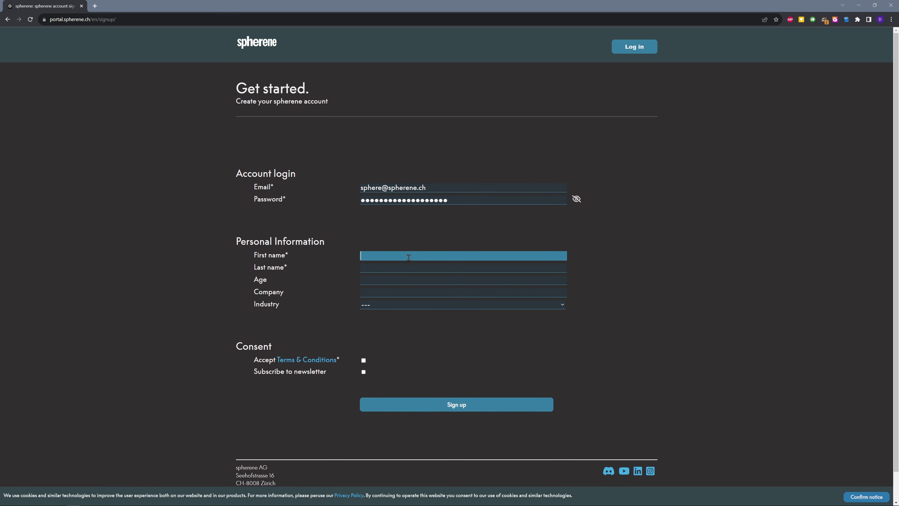
pyautogui.press('Tab')
pyautogui.press('Tab')
# Step: Choose Architecture as the industry and accept the Terms & Conditions
pyautogui.click(408, 305)
pyautogui.click(407, 340)
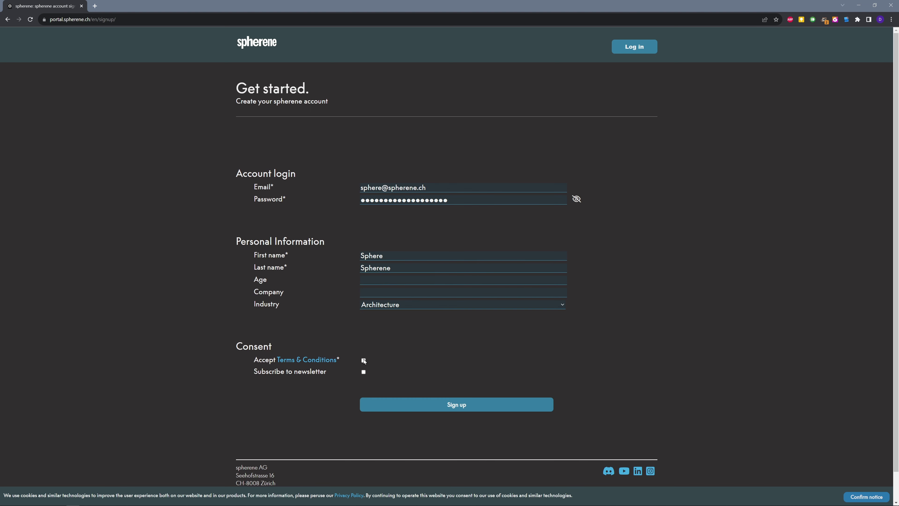
pyautogui.click(364, 360)
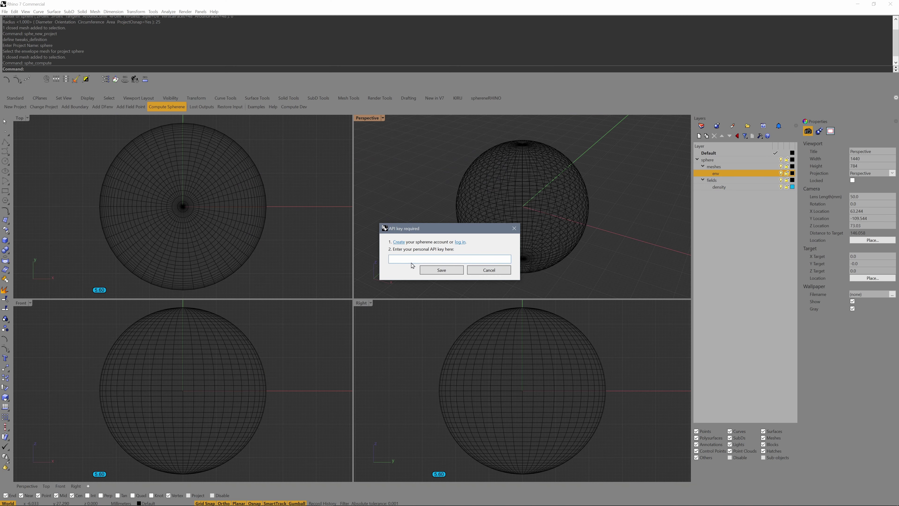
# Step: Save the pasted API key, compute with Solid Surface unchecked, and hide the env layer
pyautogui.click(398, 258)
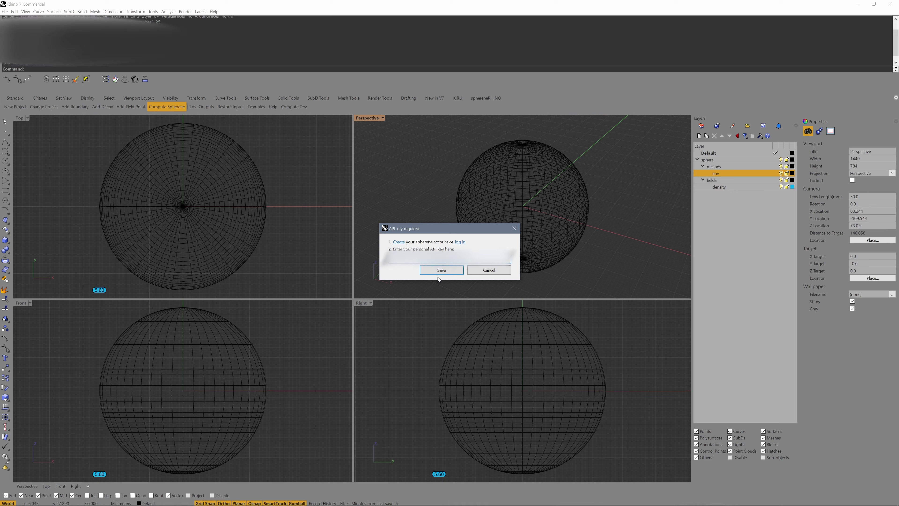
pyautogui.click(442, 270)
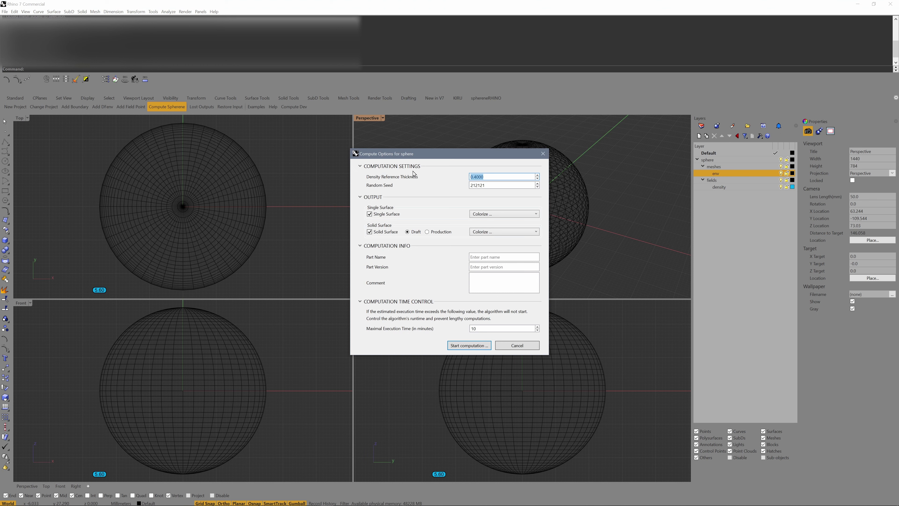
pyautogui.click(369, 232)
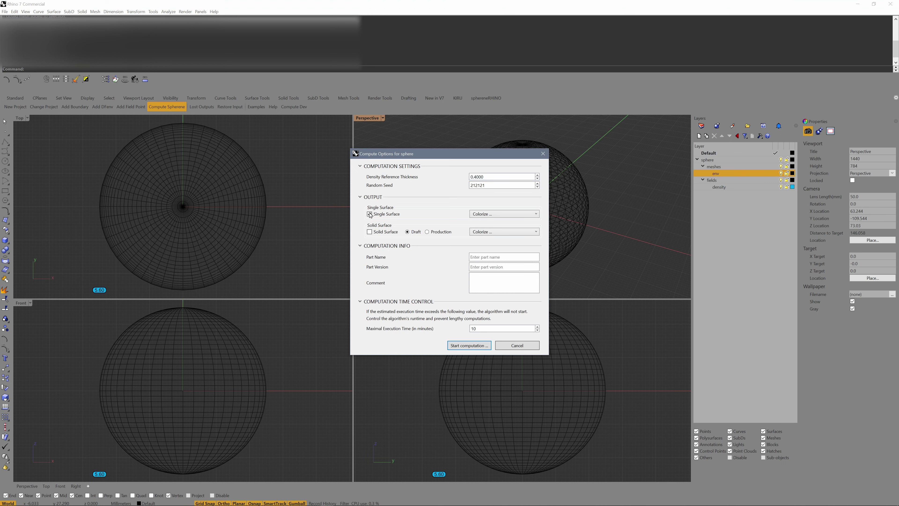
pyautogui.click(463, 347)
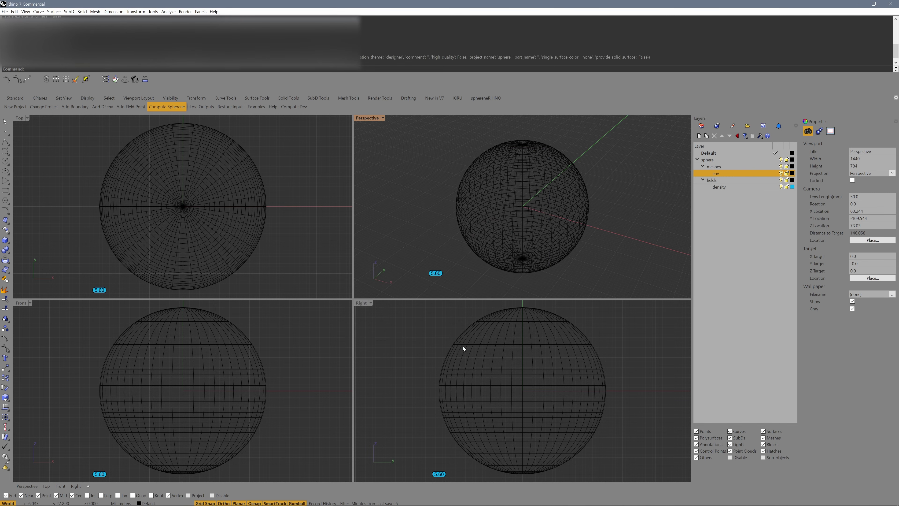
pyautogui.click(781, 173)
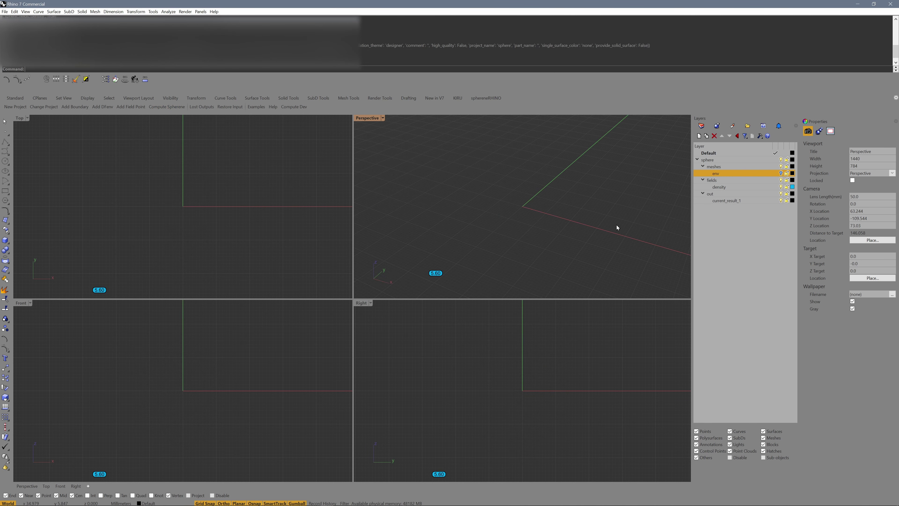